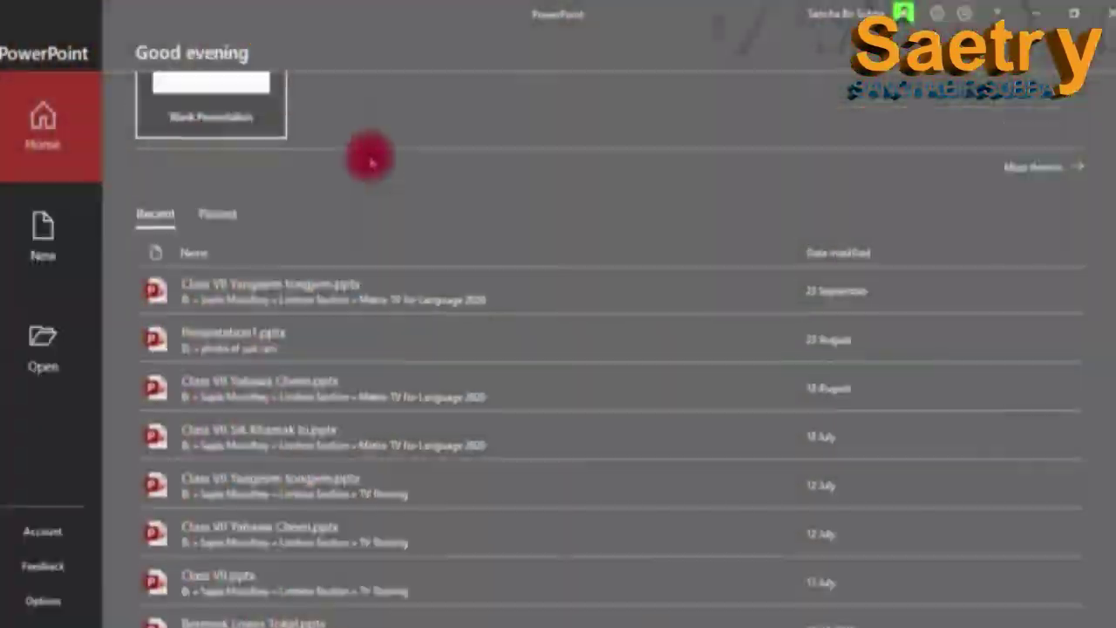
{"action": "scroll", "coordinate": [370, 161], "scroll_direction": "up", "scroll_amount": 2}
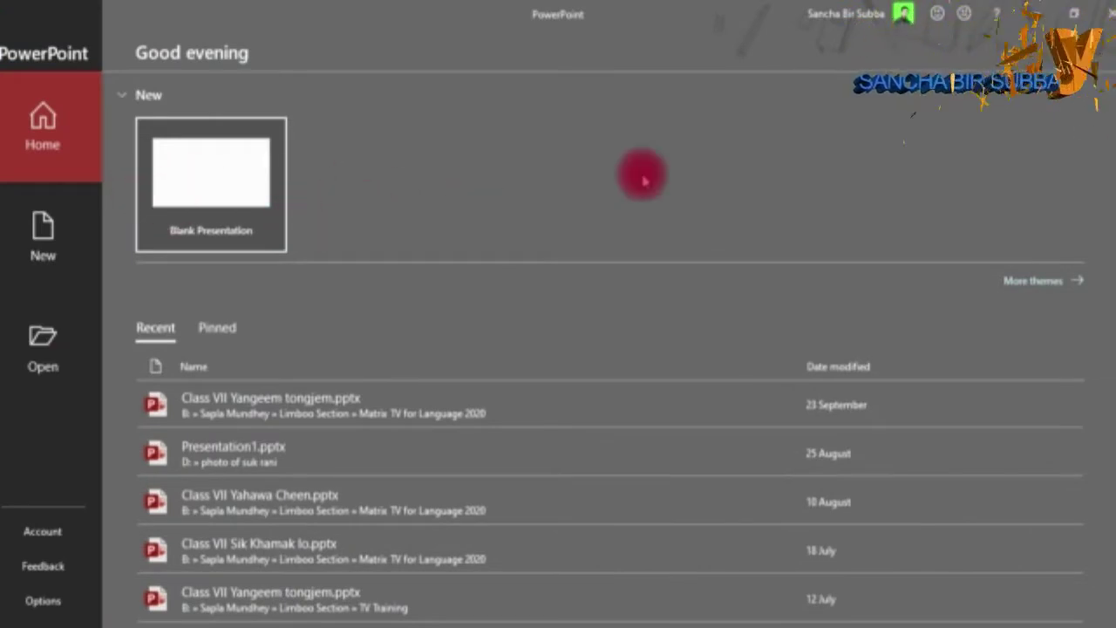
Browse the recent-files list, then switch to the New page of the start screen.
{"action": "scroll", "coordinate": [778, 272], "scroll_direction": "down", "scroll_amount": 1}
{"action": "scroll", "coordinate": [776, 277], "scroll_direction": "down", "scroll_amount": 1}
{"action": "scroll", "coordinate": [776, 278], "scroll_direction": "up", "scroll_amount": 2}
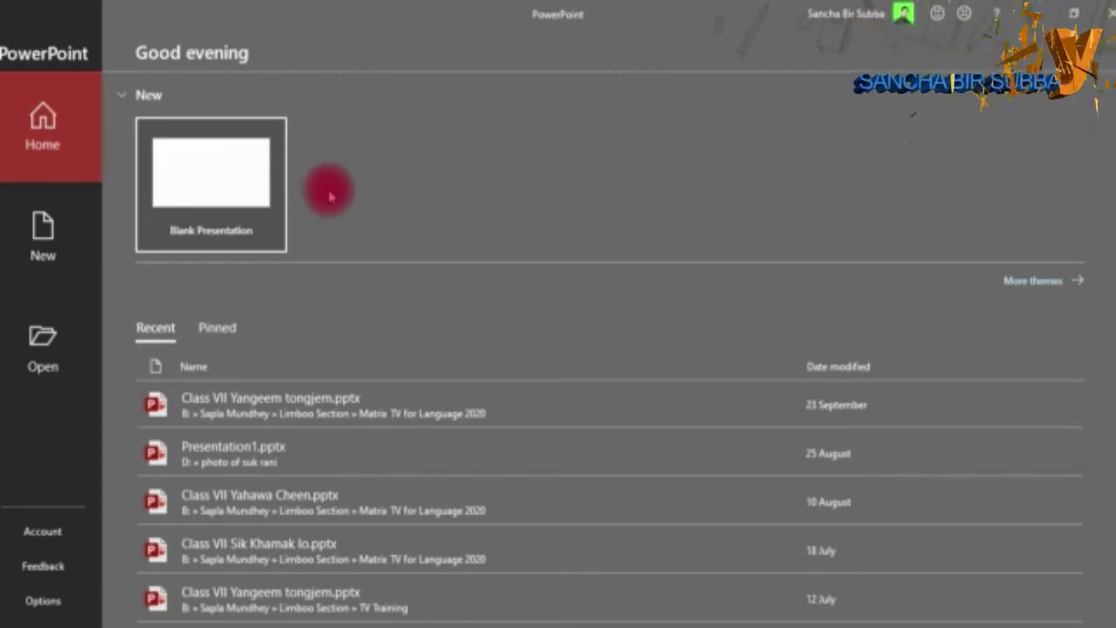
{"action": "scroll", "coordinate": [240, 262], "scroll_direction": "down", "scroll_amount": 4}
{"action": "scroll", "coordinate": [253, 275], "scroll_direction": "up", "scroll_amount": 3}
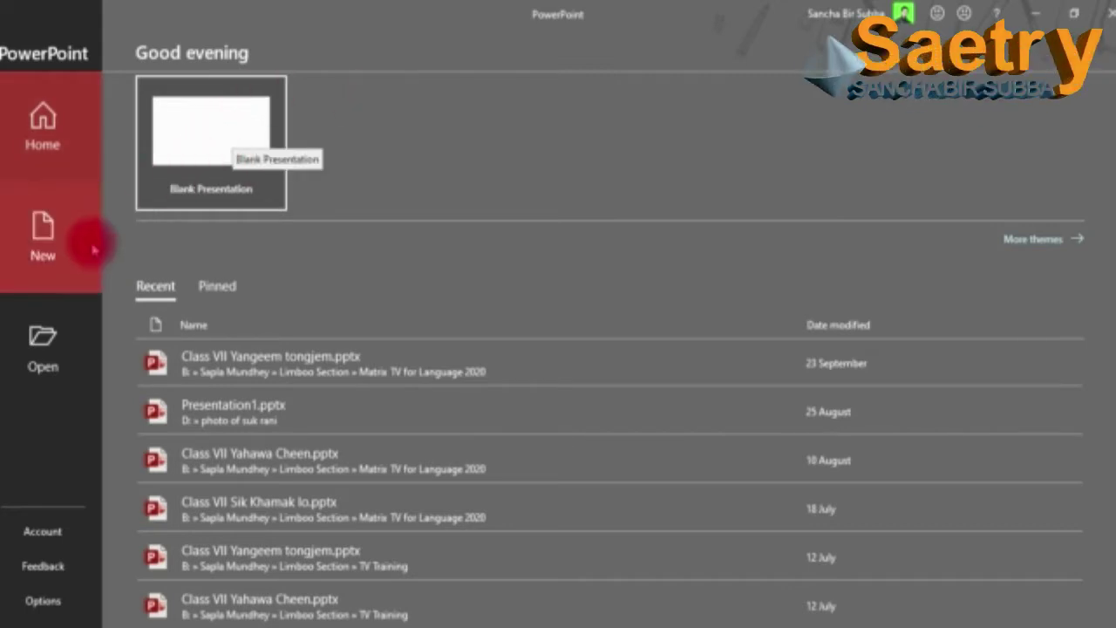
{"action": "left_click", "coordinate": [62, 253]}
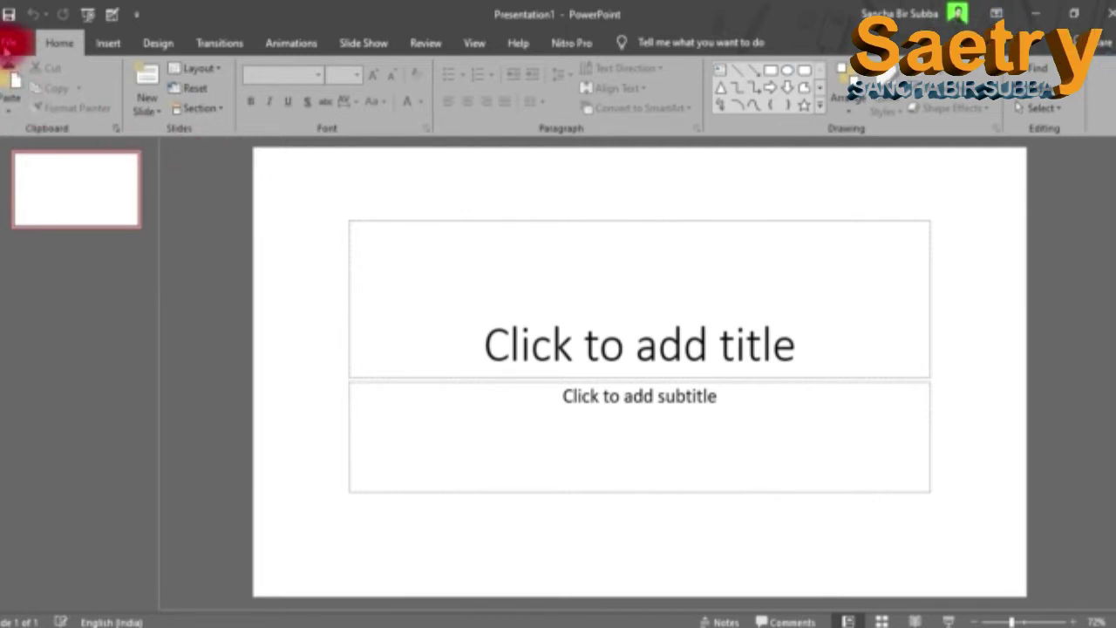
Go back to the backstage start page and pick Blank Presentation.
{"action": "left_click", "coordinate": [7, 45]}
{"action": "left_click", "coordinate": [193, 200]}
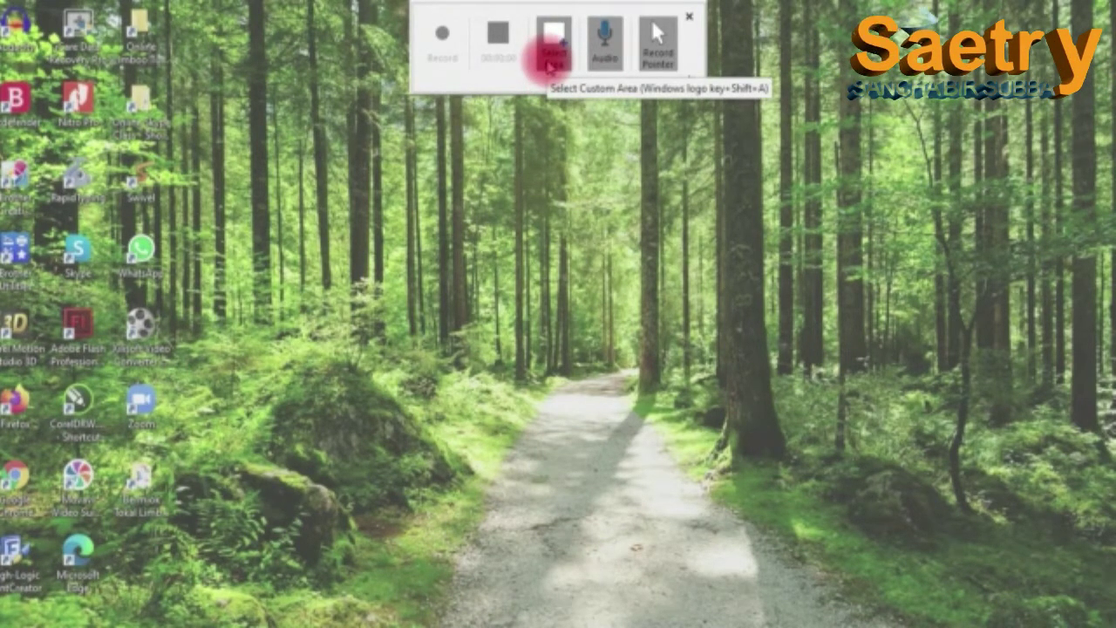
Choose Select Area on the Screen Recording dock to begin defining the capture region.
{"action": "left_click", "coordinate": [546, 70]}
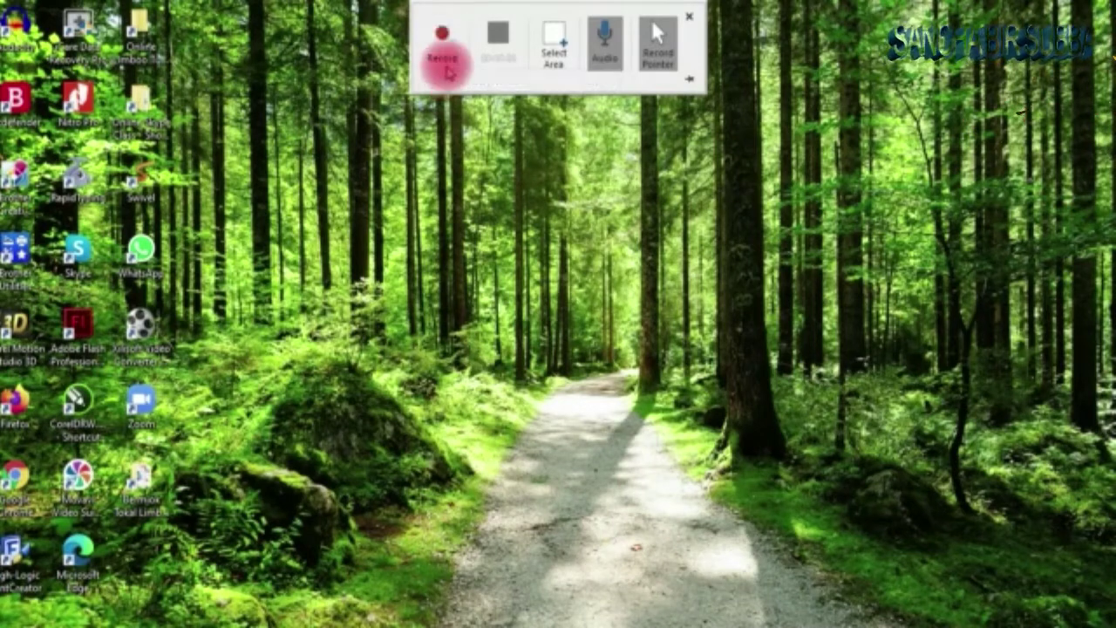
Record a brief trial clip from the recording dock, then stop it.
{"action": "left_click", "coordinate": [445, 54]}
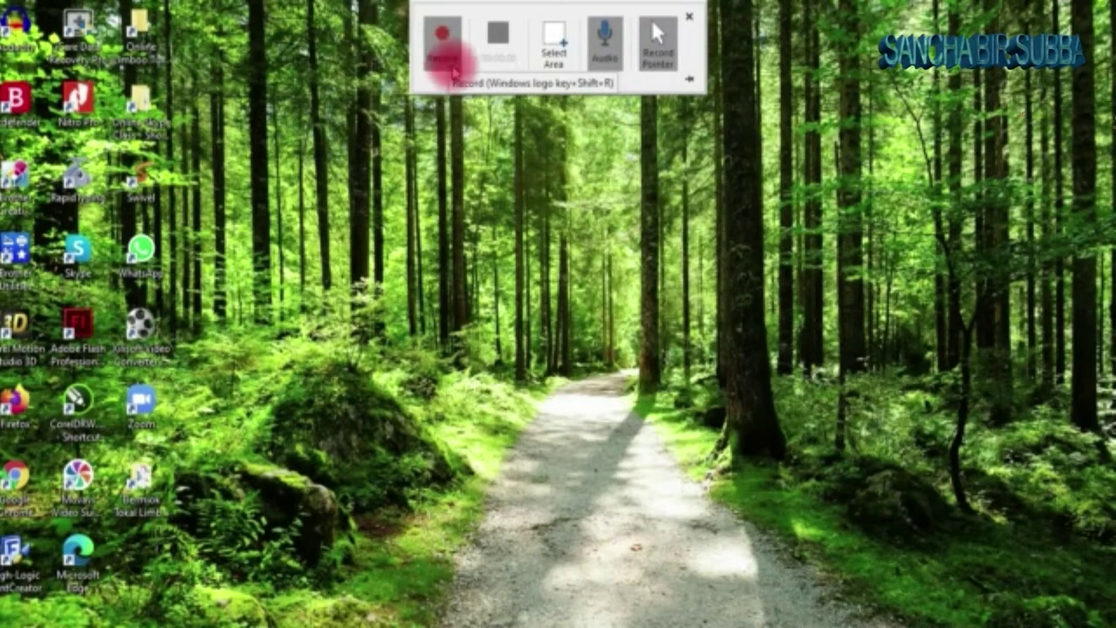
{"action": "left_click", "coordinate": [449, 59]}
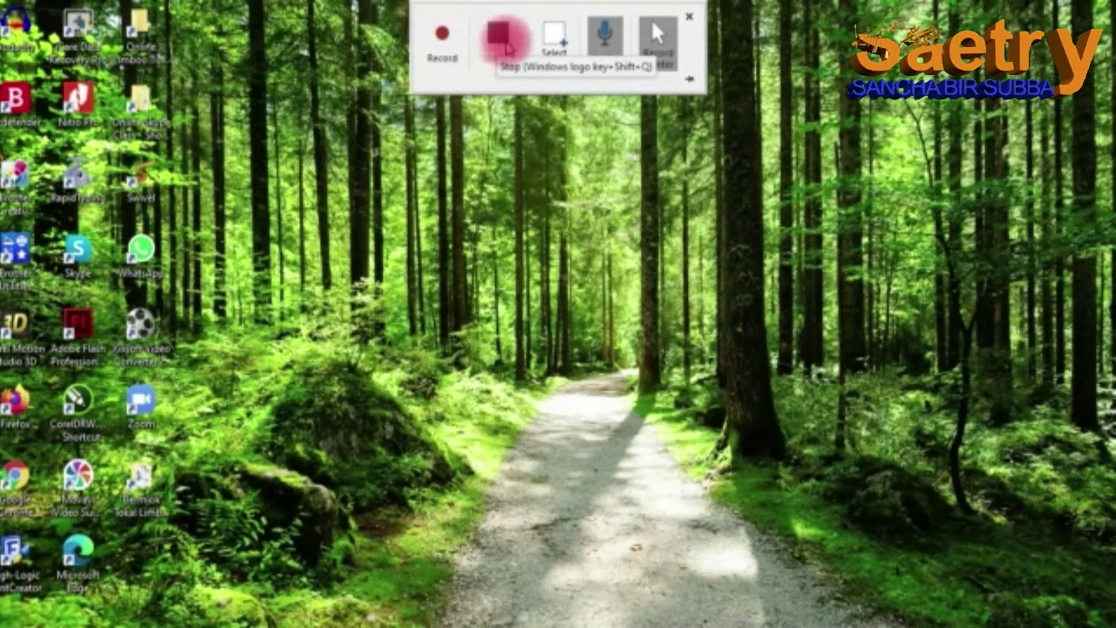
{"action": "left_click", "coordinate": [504, 39]}
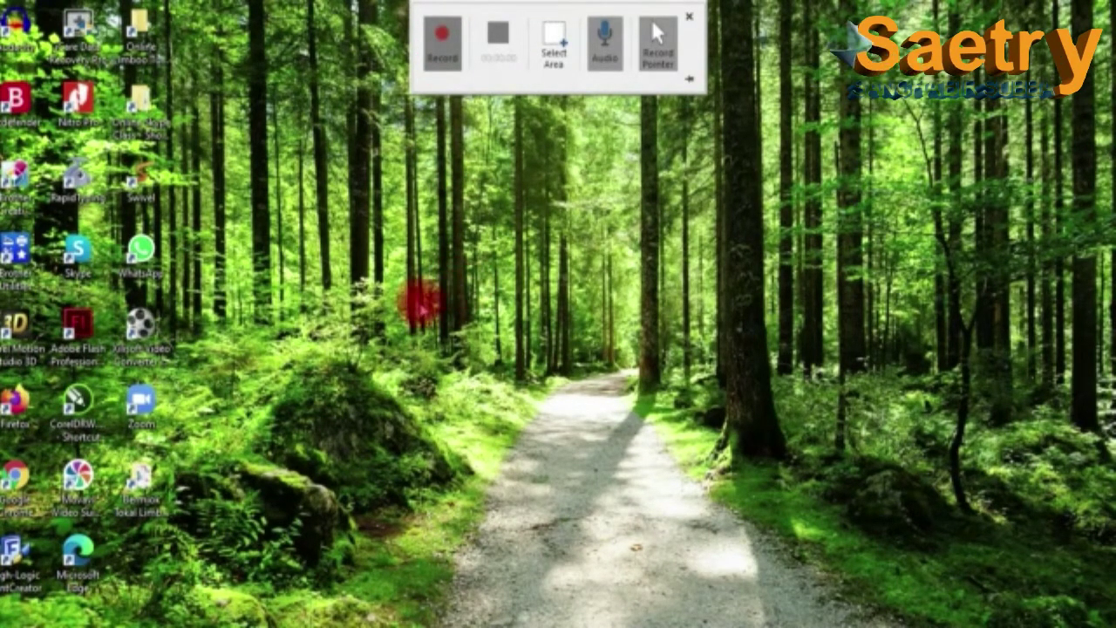
Start recording with Windows+Shift+R and cancel the accidental desktop icon rename.
{"action": "key", "text": "super+shift+r"}
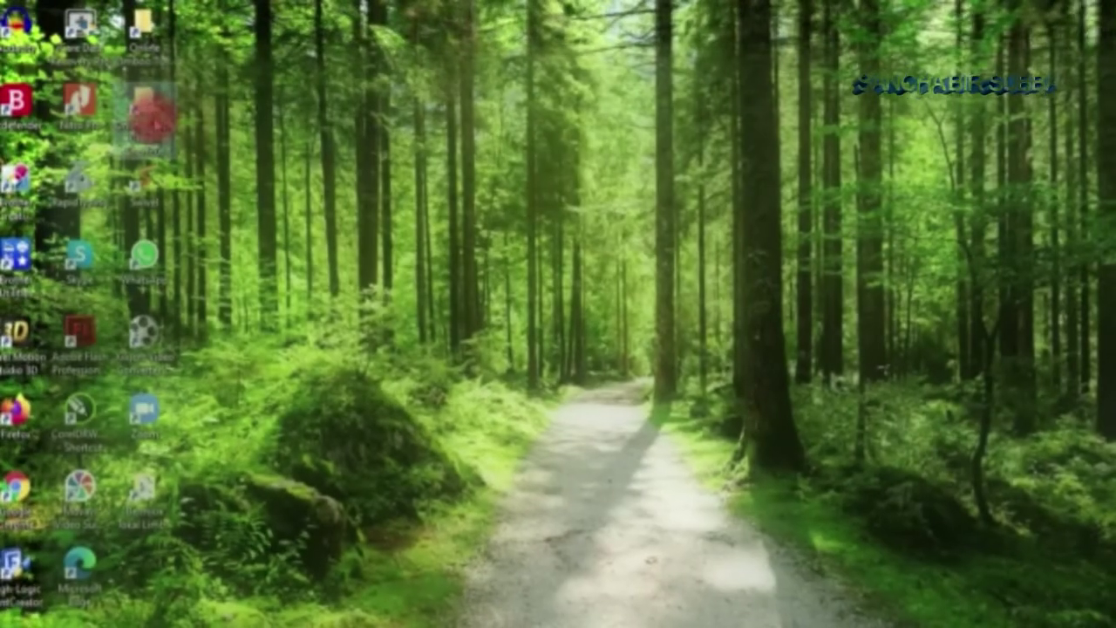
{"action": "key", "text": "Return"}
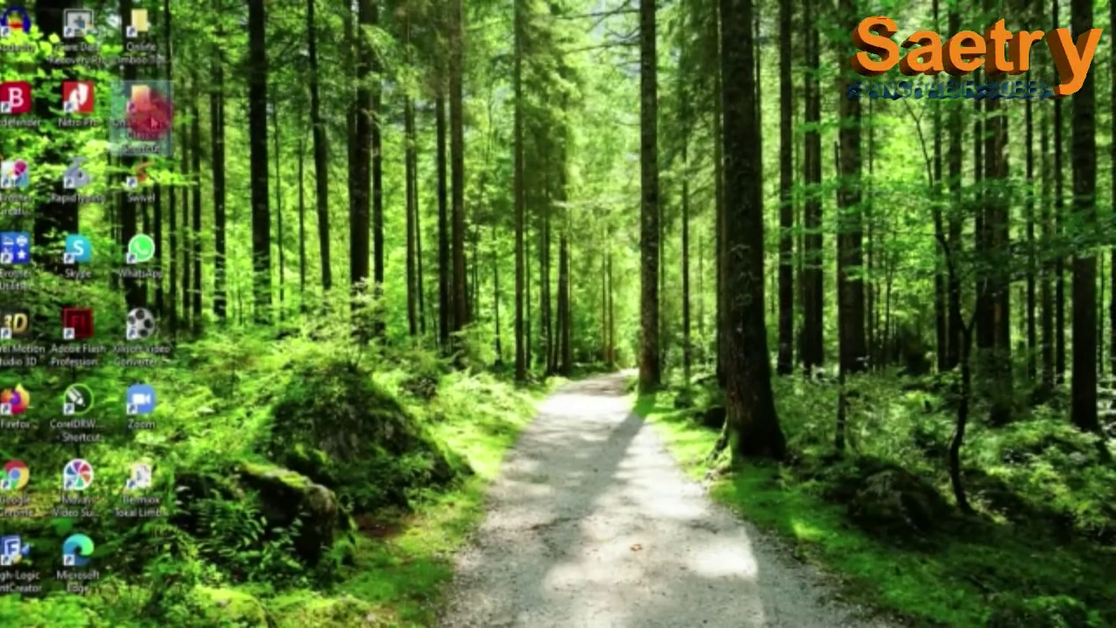
Navigate into Online Skype Class > Online Test Result > Chu Test 11520.
{"action": "double_click", "coordinate": [150, 120]}
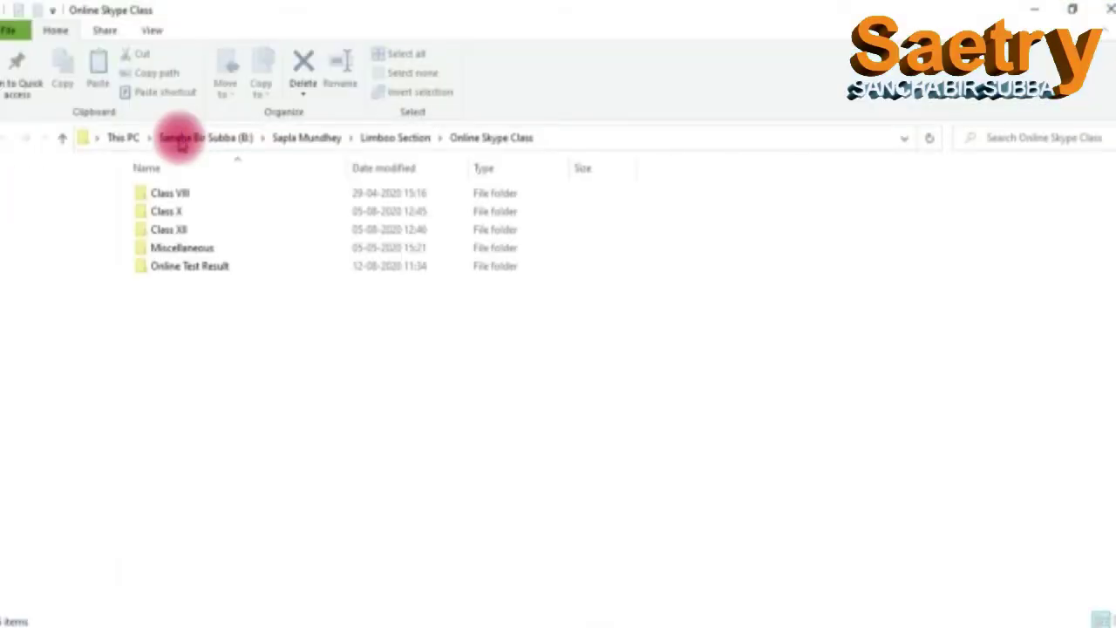
{"action": "left_click", "coordinate": [299, 266]}
{"action": "double_click", "coordinate": [299, 265]}
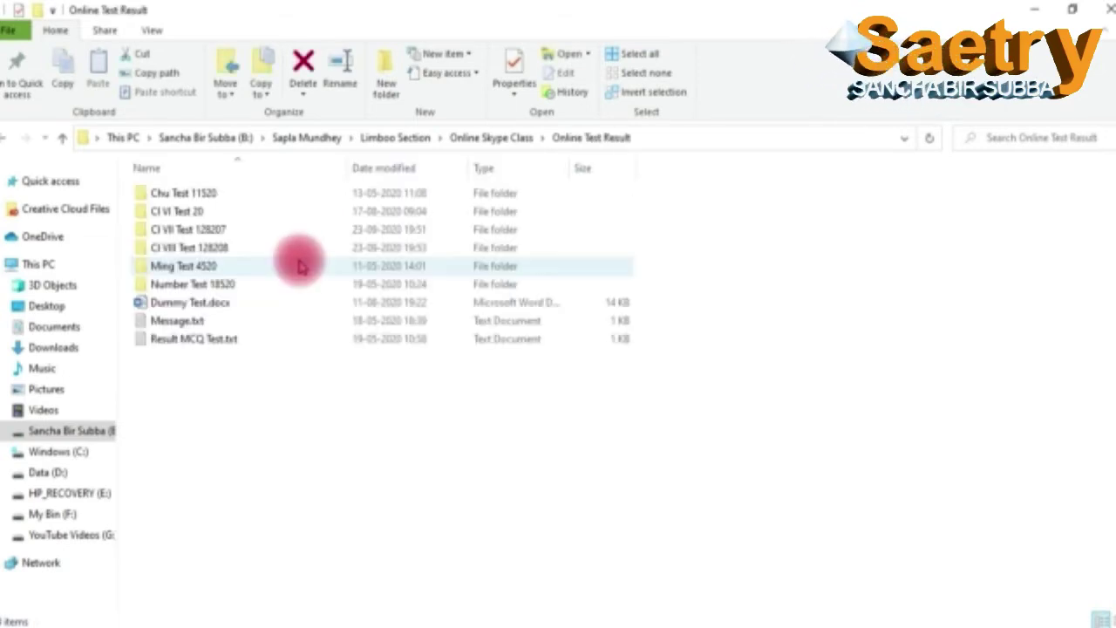
{"action": "left_click", "coordinate": [247, 199]}
{"action": "double_click", "coordinate": [249, 199]}
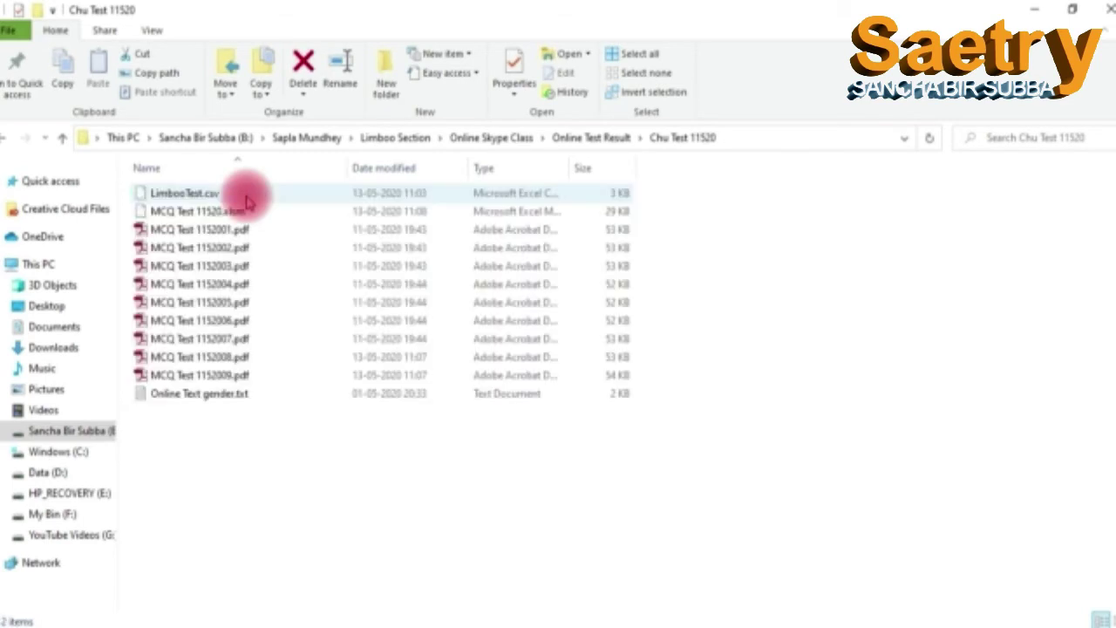
View MCQ Test 1152001.pdf, scroll through it, then close the PDF.
{"action": "double_click", "coordinate": [244, 231]}
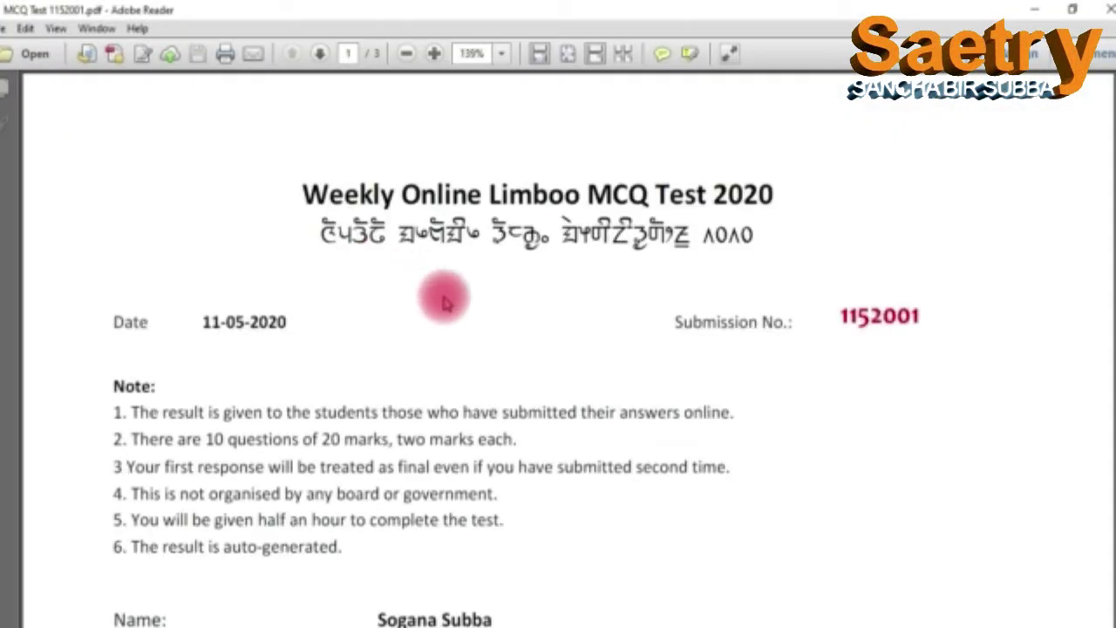
{"action": "scroll", "coordinate": [445, 300], "scroll_direction": "down", "scroll_amount": 4}
{"action": "scroll", "coordinate": [444, 291], "scroll_direction": "down", "scroll_amount": 7}
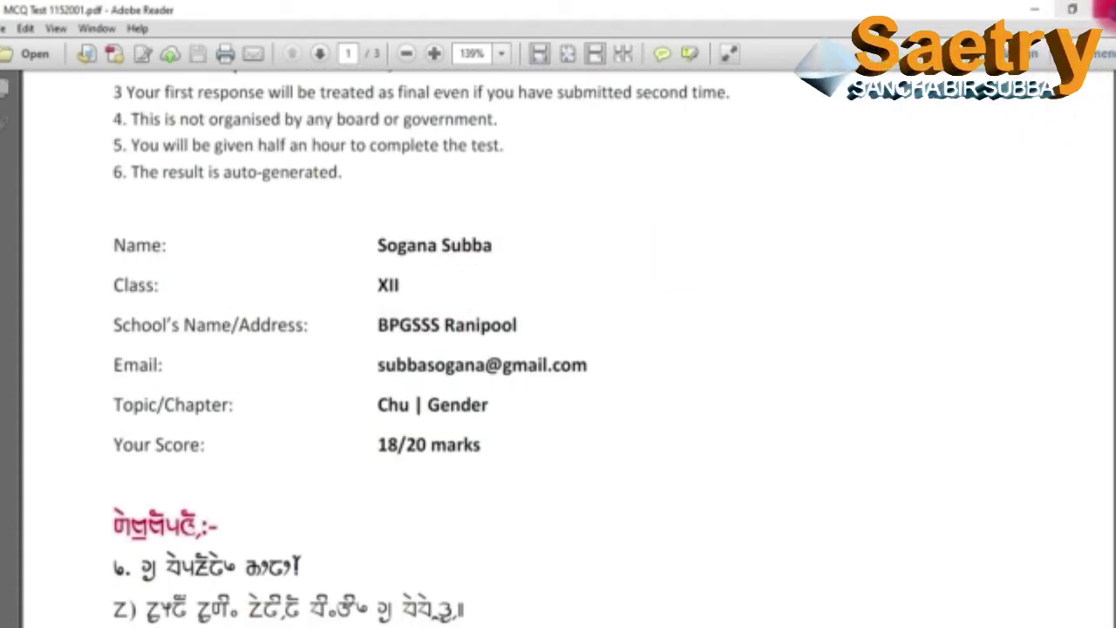
{"action": "key", "text": "alt+F4"}
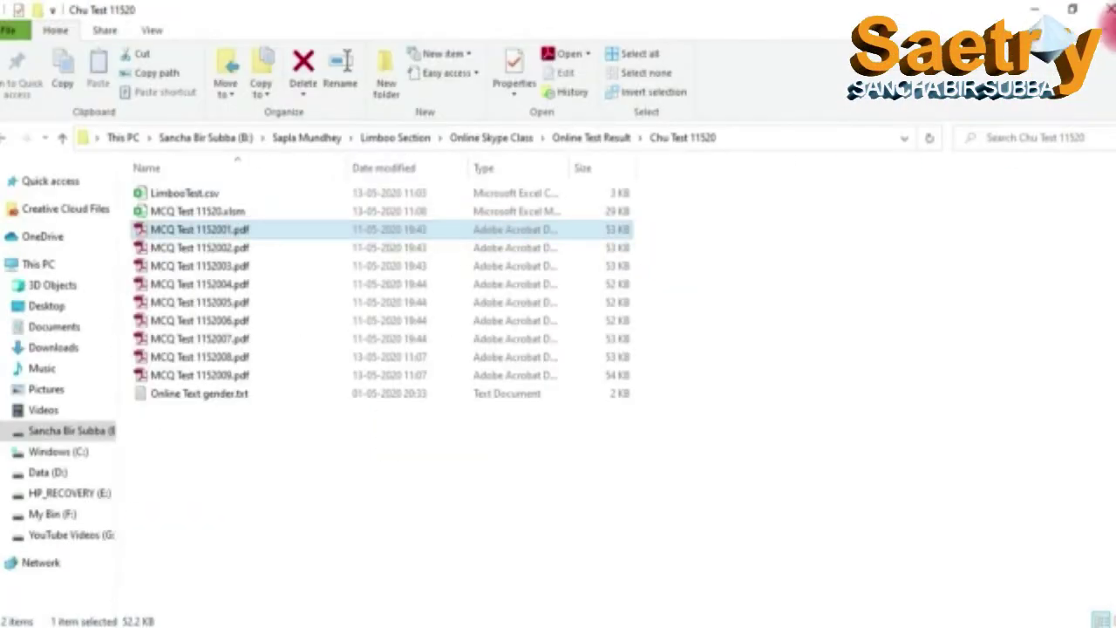
Close File Explorer and stop recording so the clip lands on the slide.
{"action": "left_click", "coordinate": [1100, 8]}
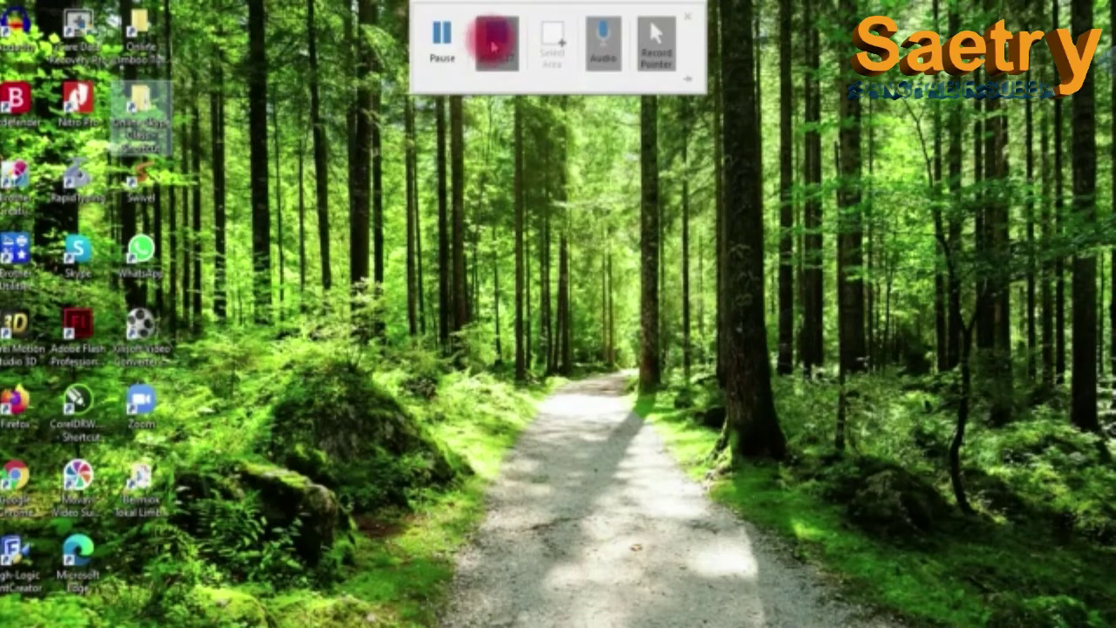
{"action": "left_click", "coordinate": [497, 44]}
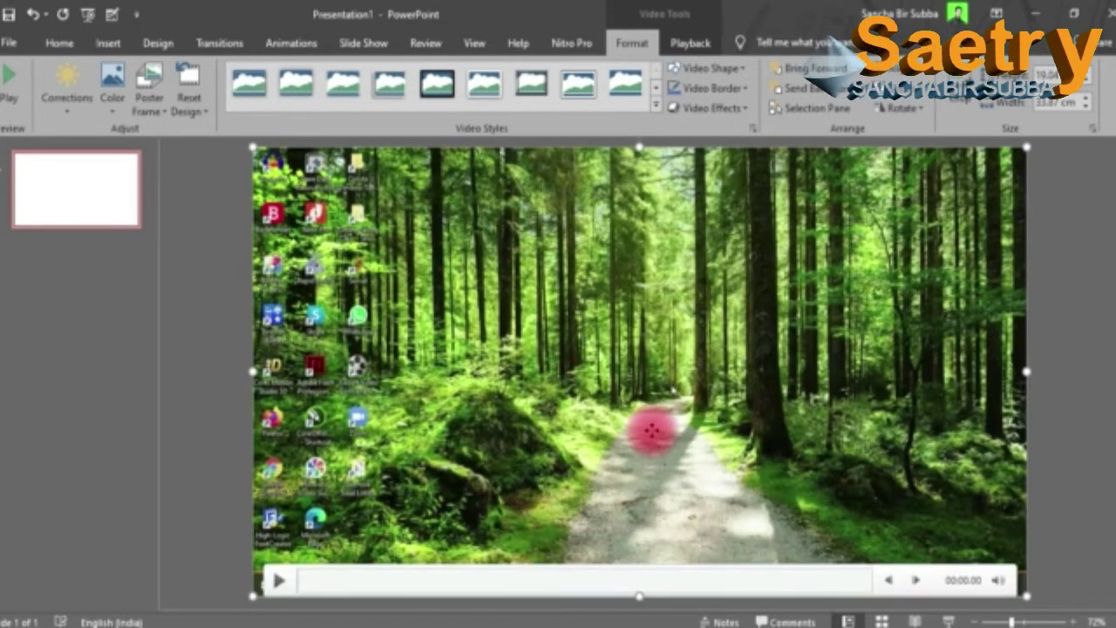
{"action": "right_click", "coordinate": [652, 429]}
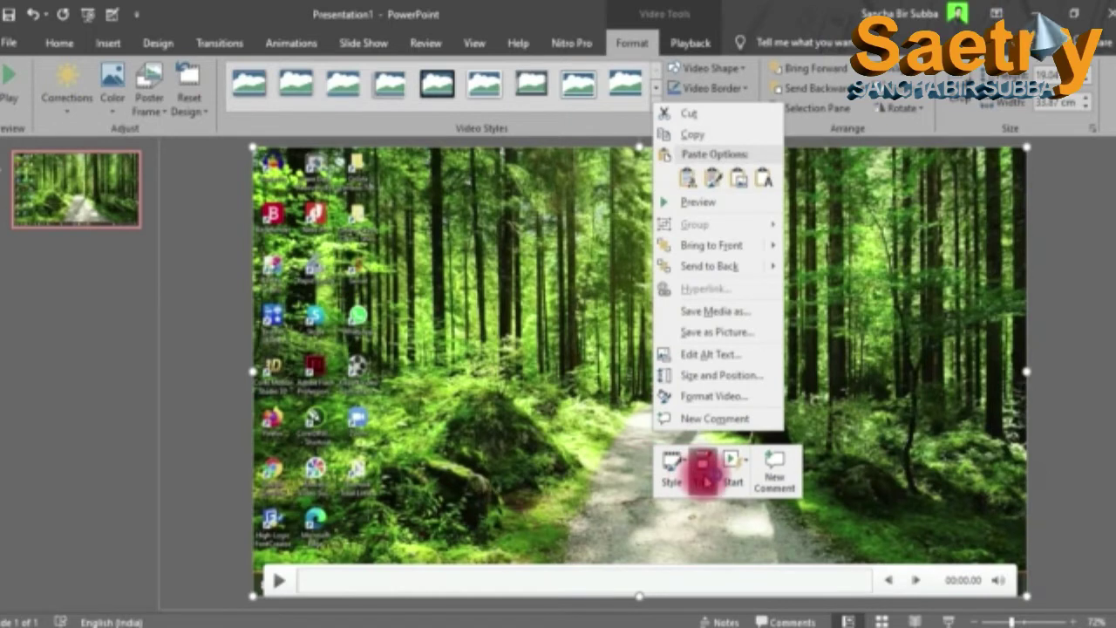
{"action": "left_click", "coordinate": [705, 473]}
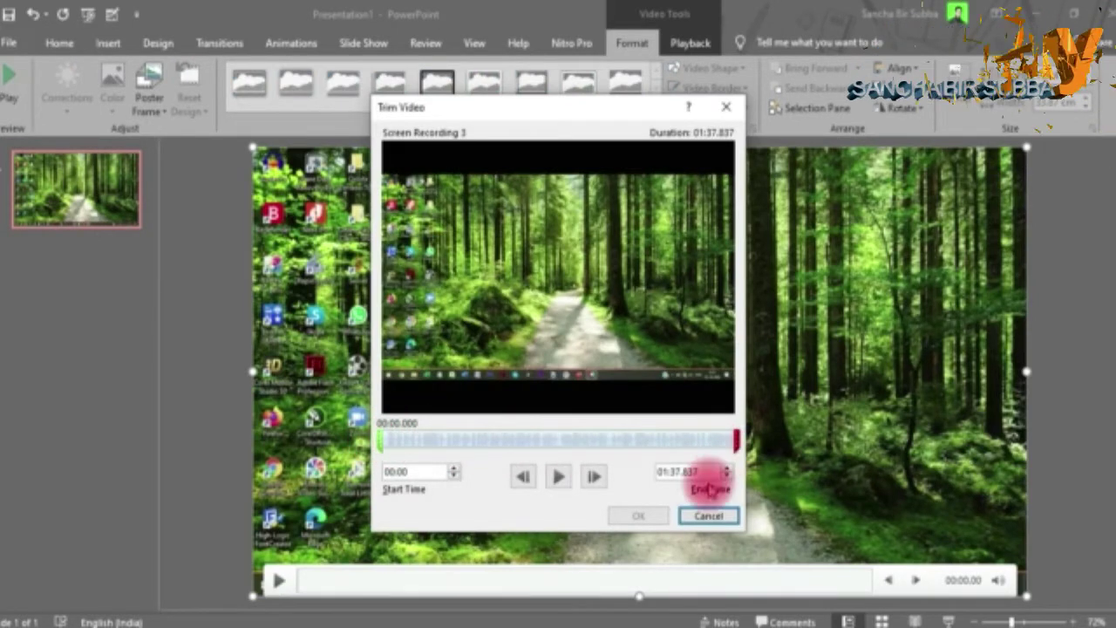
{"action": "left_click", "coordinate": [708, 515]}
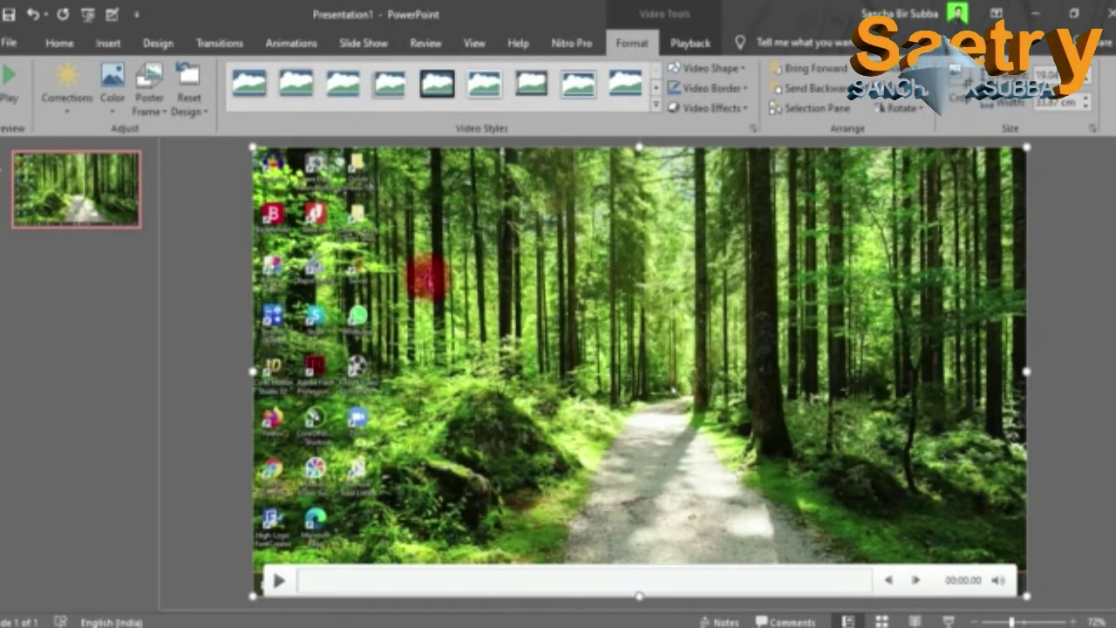
Apply a brighter, higher-contrast Brightness/Contrast preset to the video from Corrections.
{"action": "left_click", "coordinate": [106, 112]}
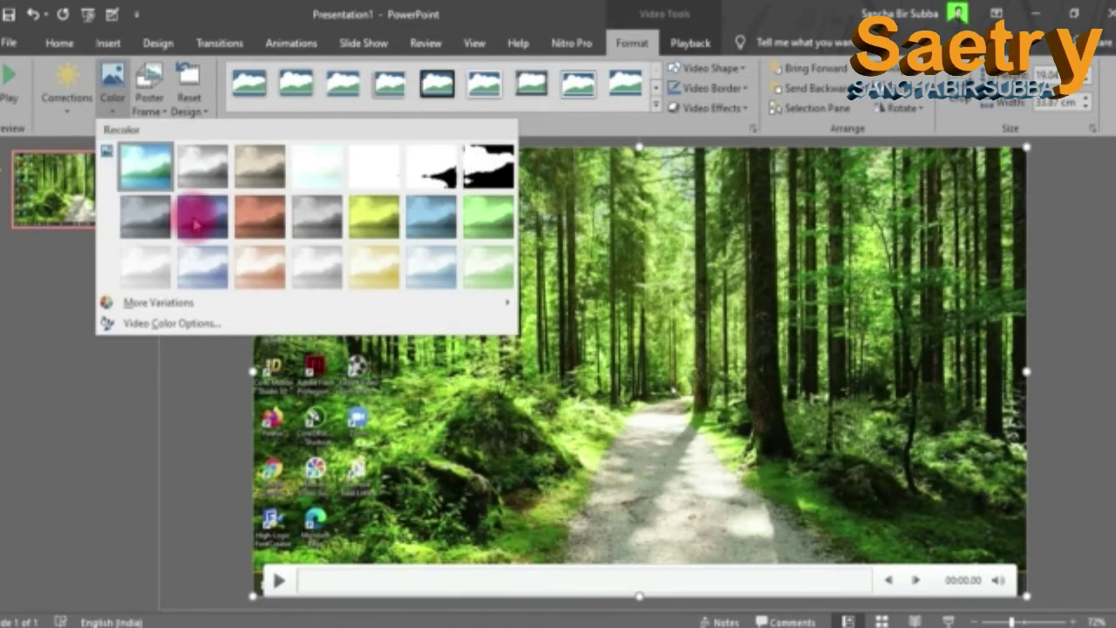
{"action": "left_click", "coordinate": [602, 297]}
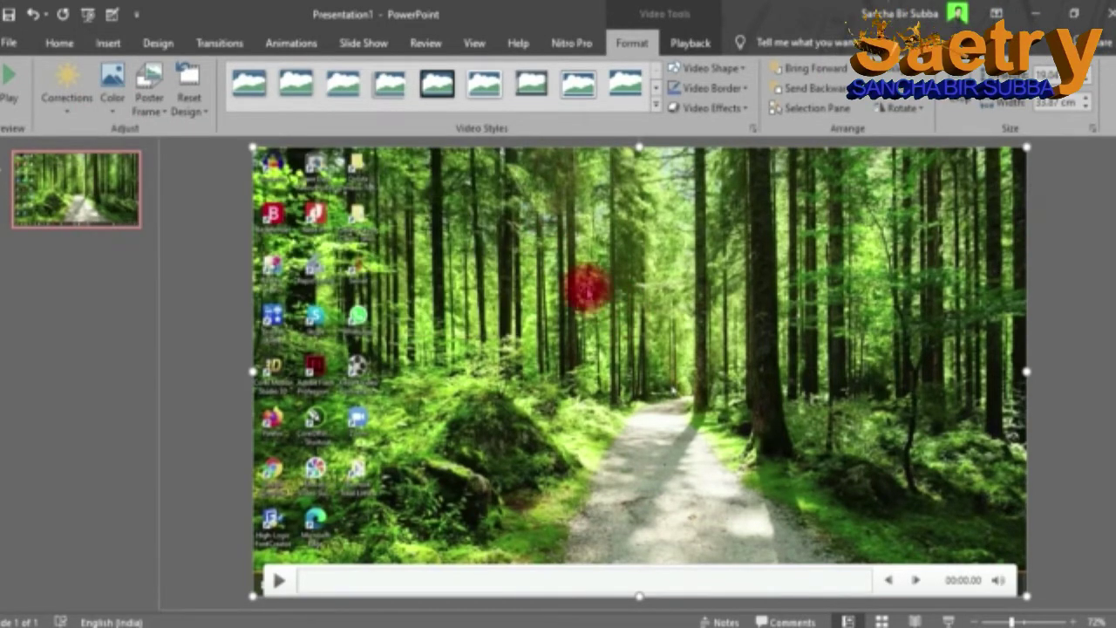
{"action": "left_click", "coordinate": [65, 100]}
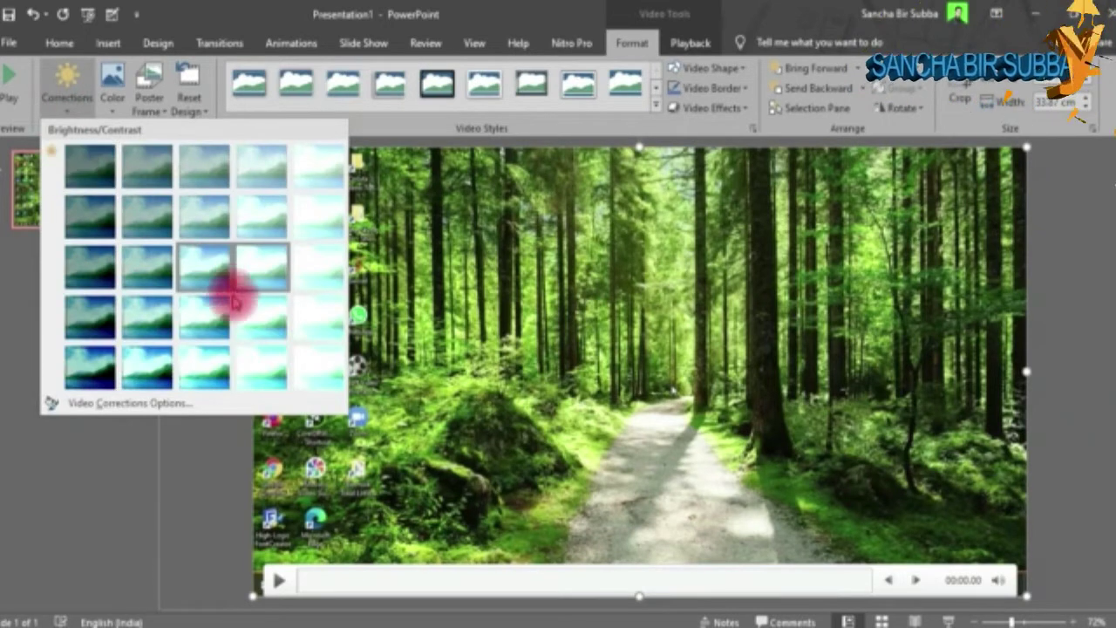
{"action": "left_click", "coordinate": [192, 377]}
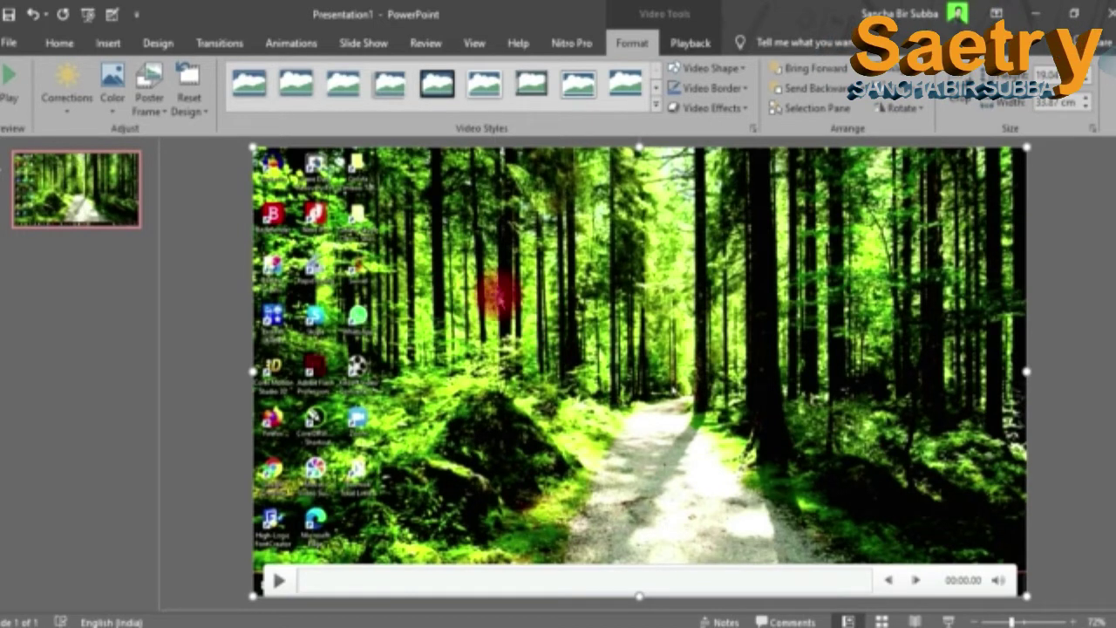
Save the video via Save Media As to the Desktop as TestRecording.mp4 in MP4 format.
{"action": "right_click", "coordinate": [516, 298]}
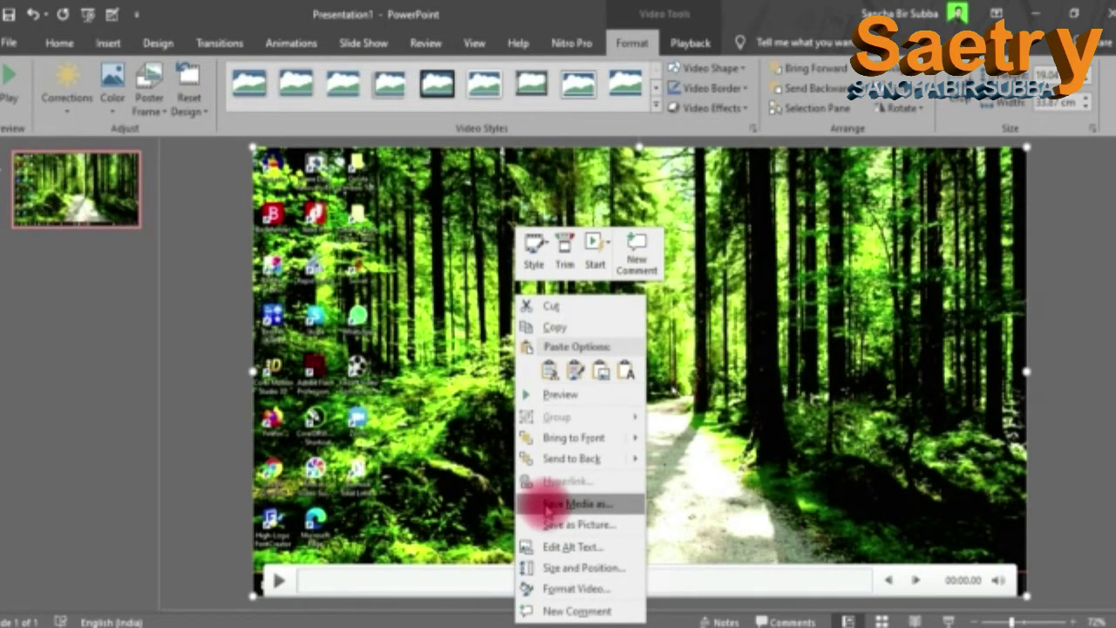
{"action": "left_click", "coordinate": [545, 506]}
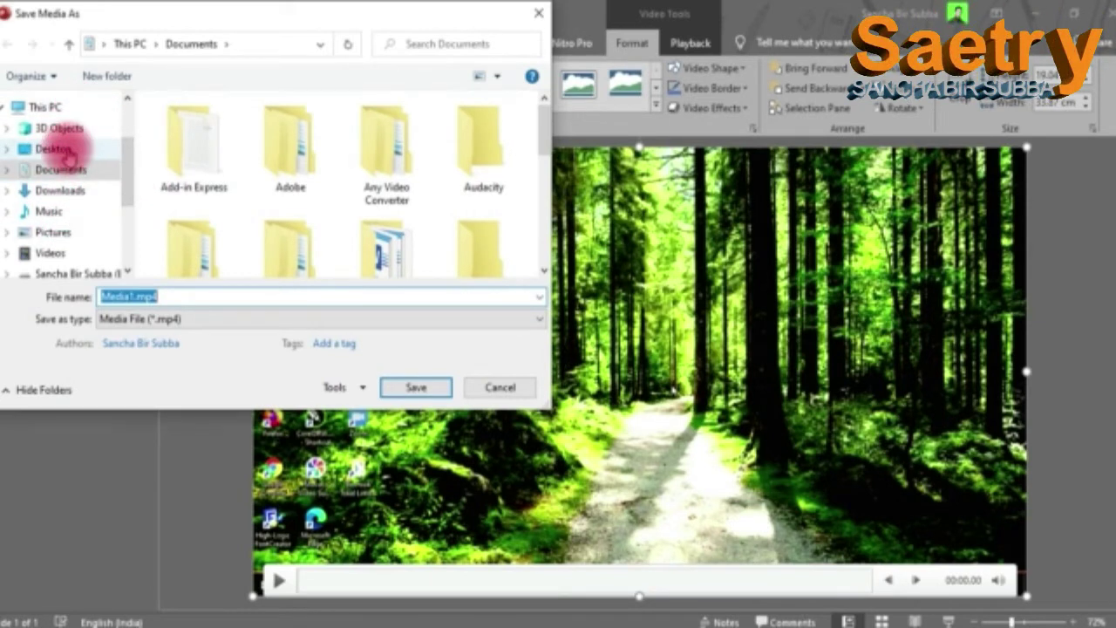
{"action": "left_click", "coordinate": [61, 148]}
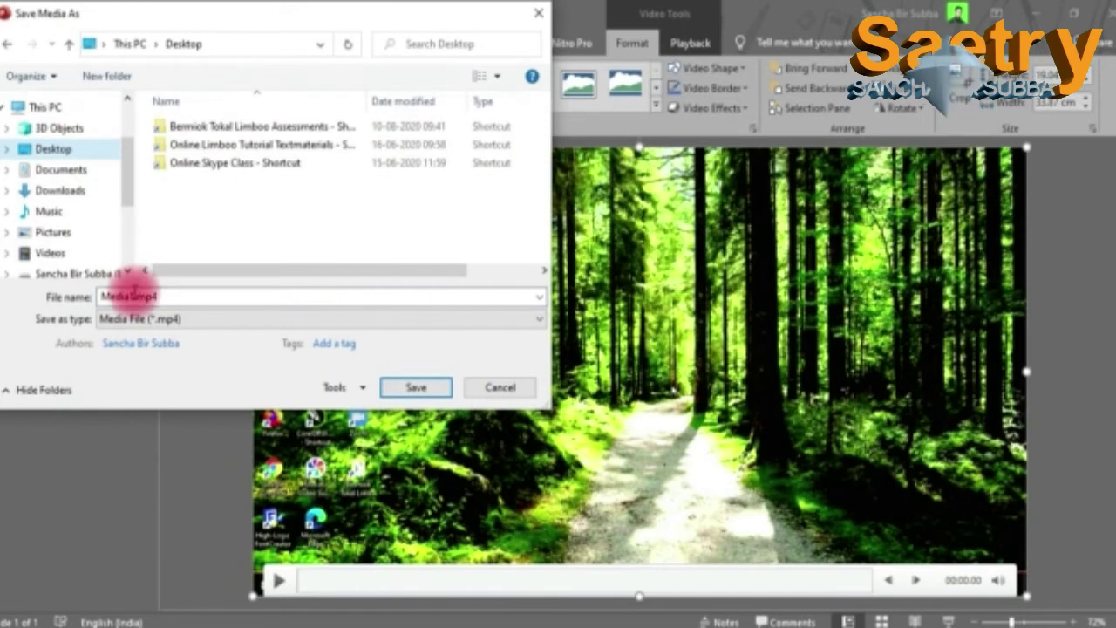
{"action": "double_click", "coordinate": [133, 296]}
{"action": "type", "text": "T"}
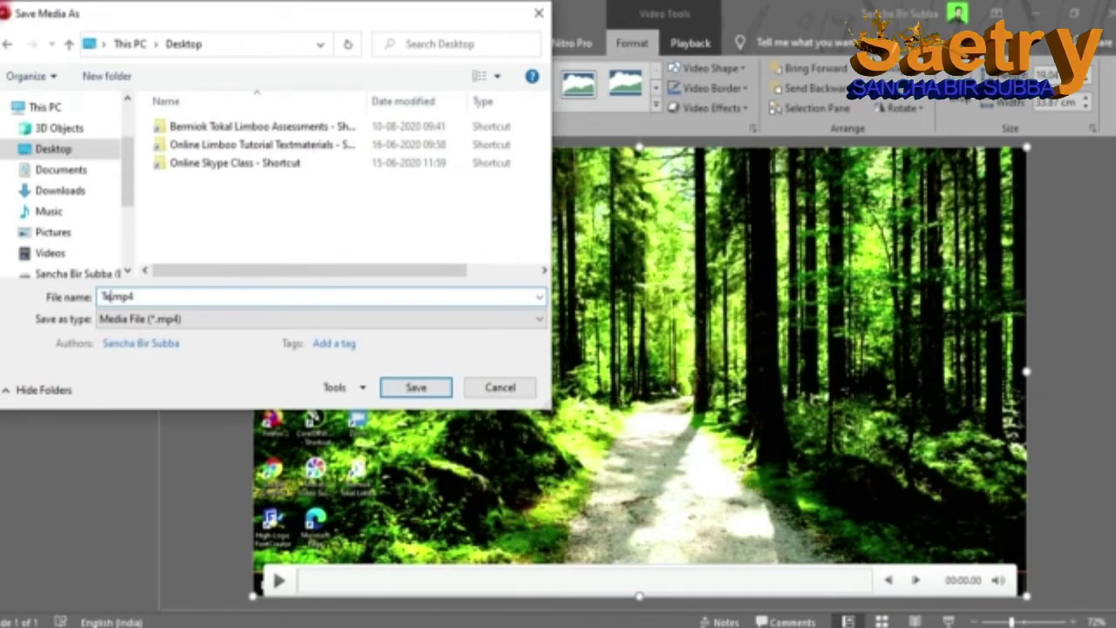
{"action": "type", "text": "st"}
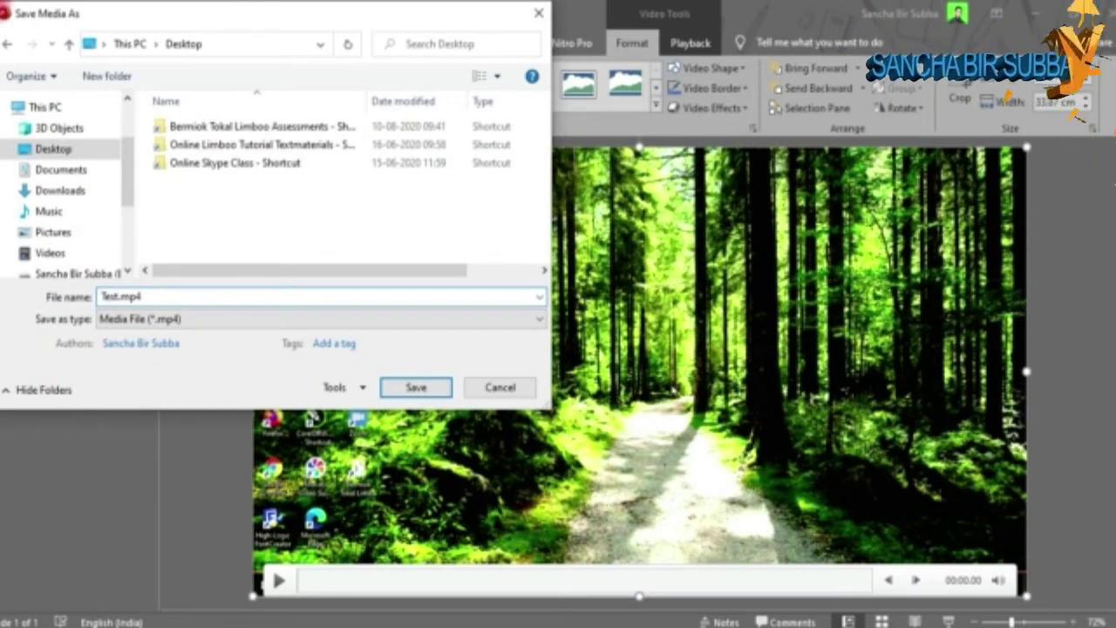
{"action": "type", "text": "Ra"}
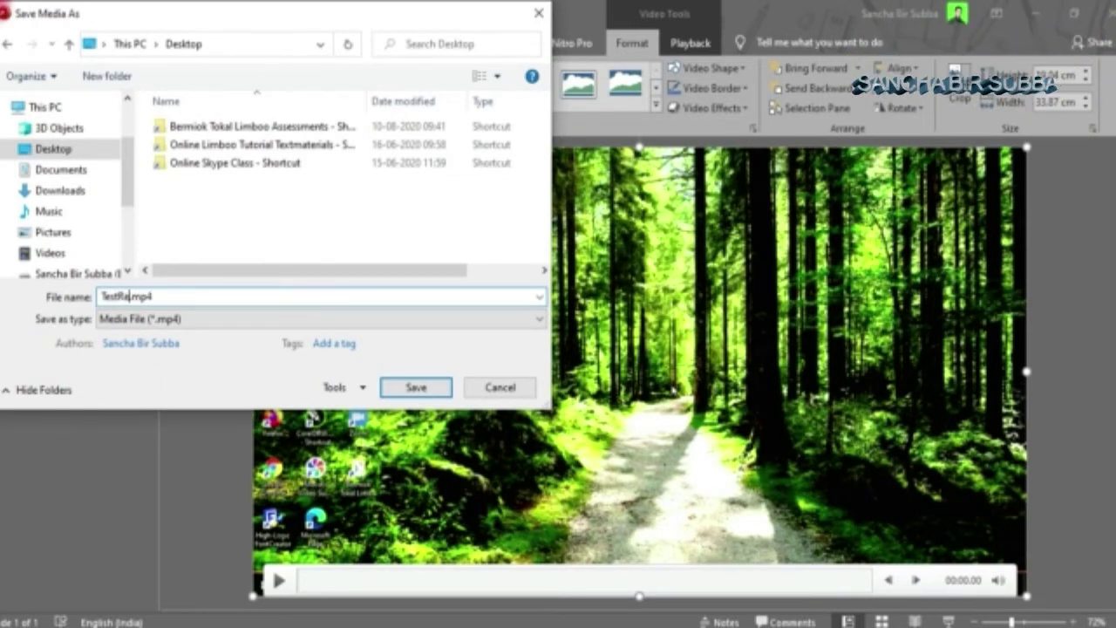
{"action": "type", "text": "cording"}
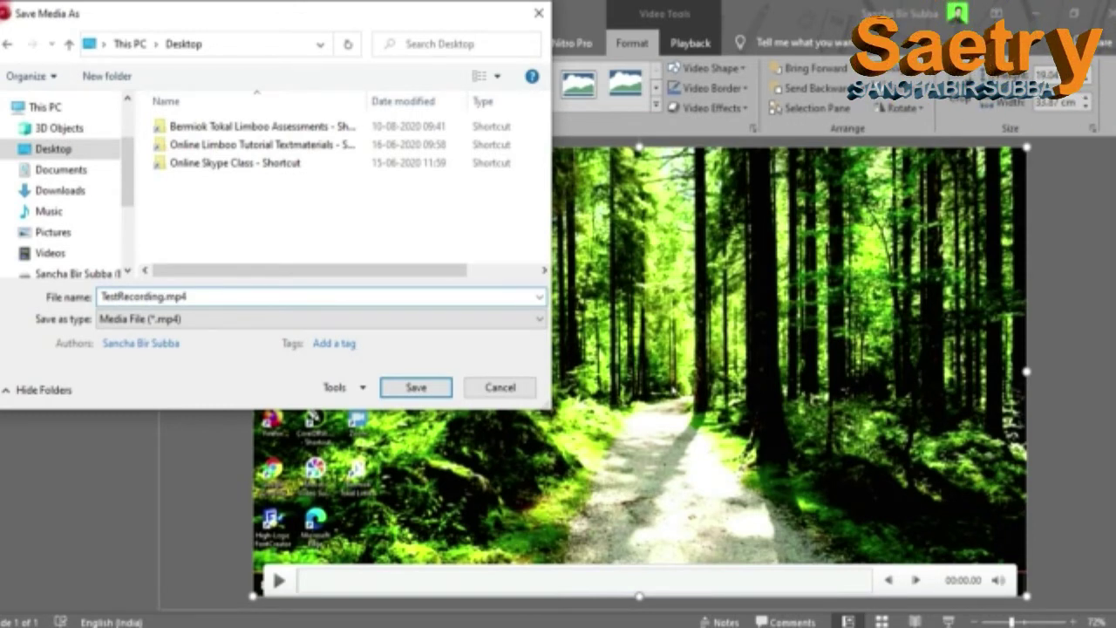
{"action": "left_click", "coordinate": [215, 326]}
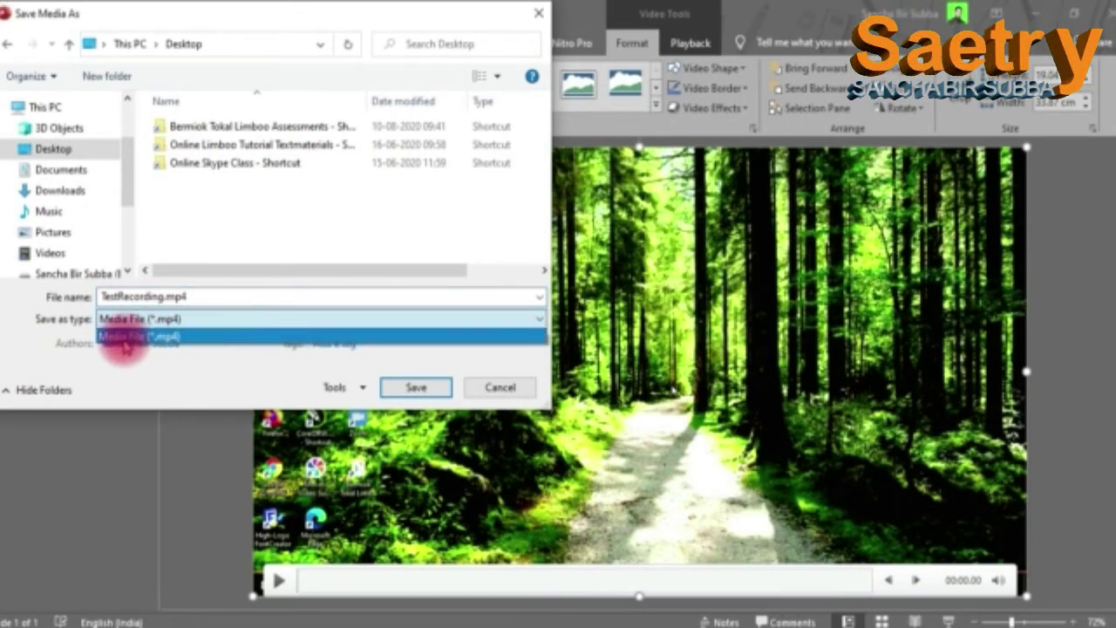
{"action": "left_click", "coordinate": [199, 338]}
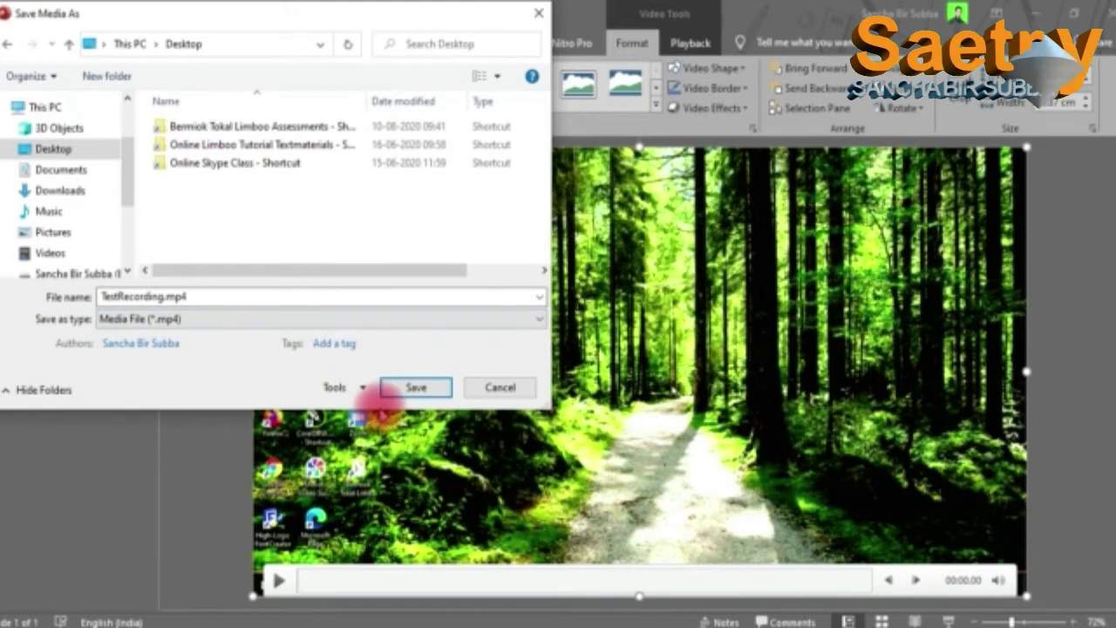
{"action": "left_click", "coordinate": [420, 392]}
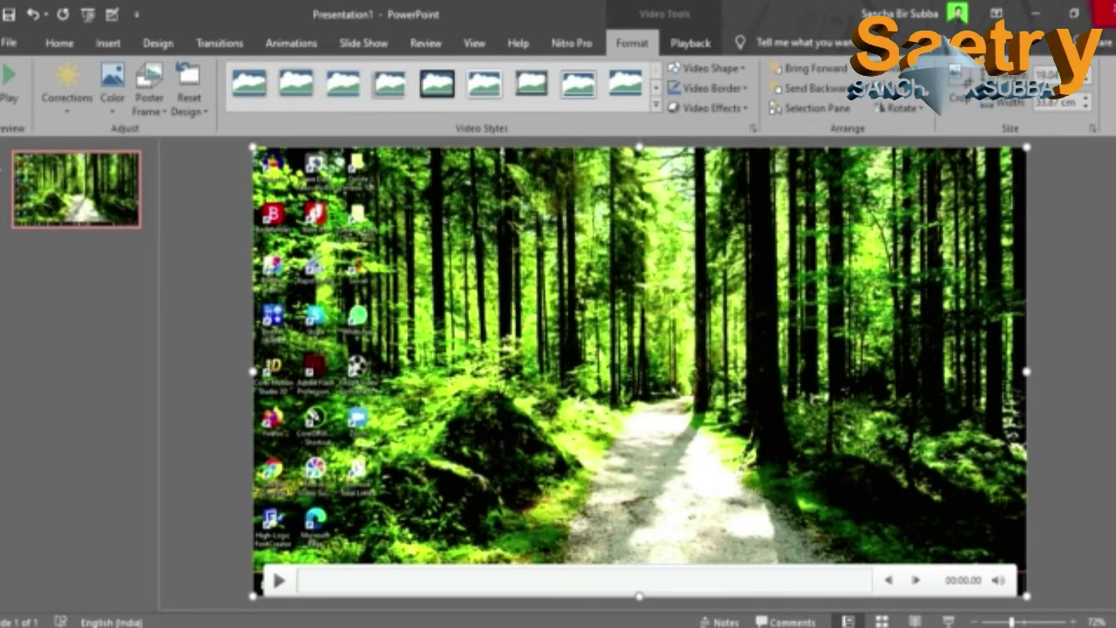
Close PowerPoint with Alt+F4, choosing Don't Save for the presentation.
{"action": "key", "text": "alt+F4"}
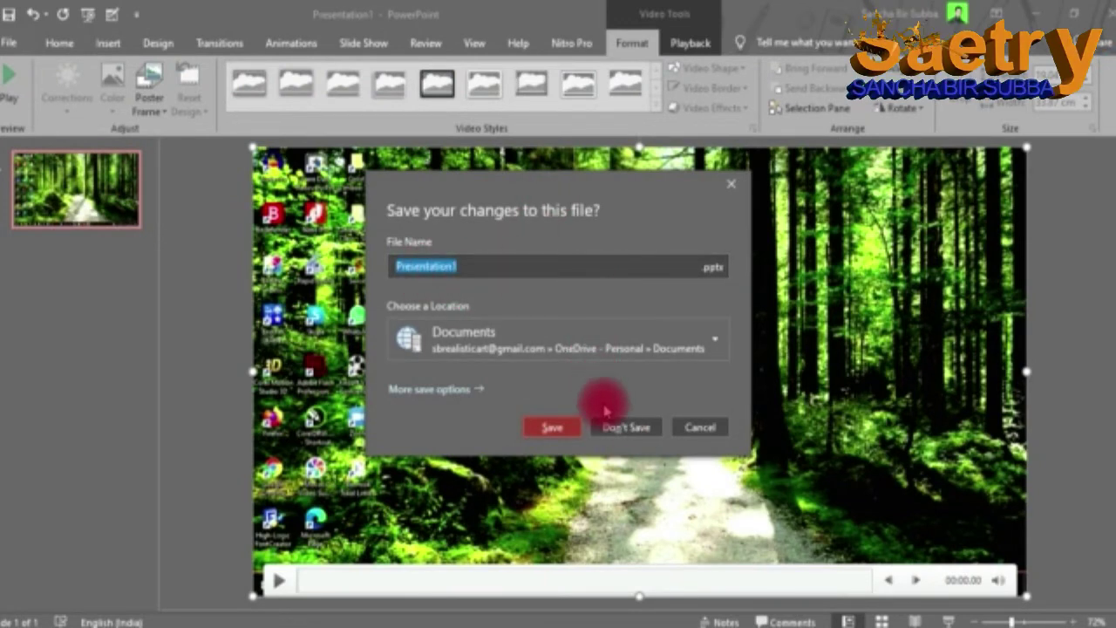
{"action": "left_click", "coordinate": [624, 429]}
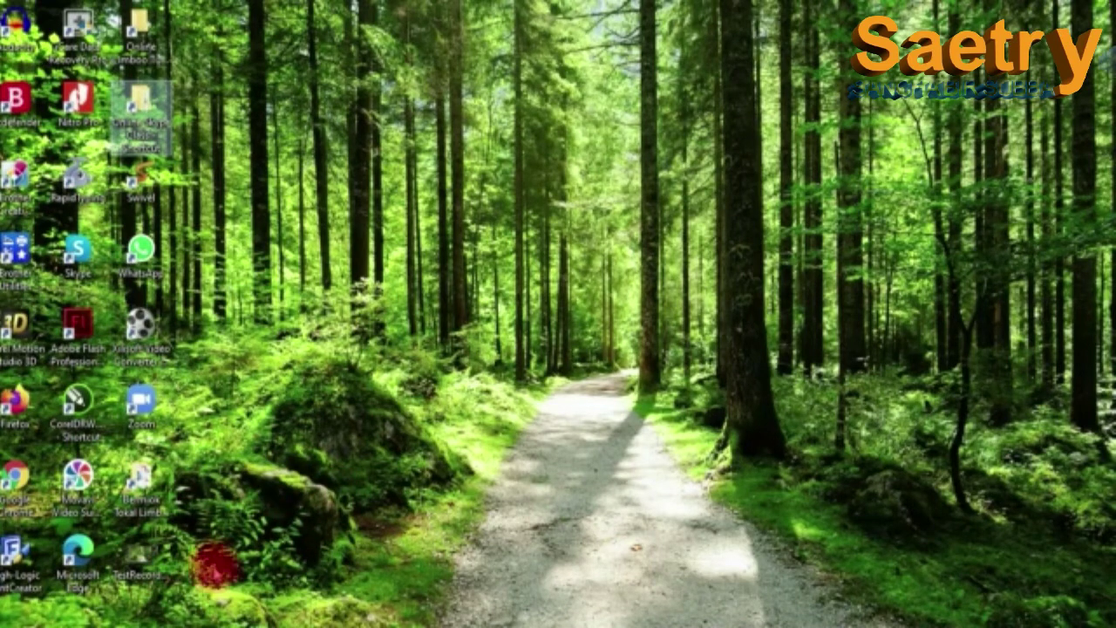
Open TestRecording.mp4 from the desktop in VLC media player.
{"action": "left_click", "coordinate": [145, 549]}
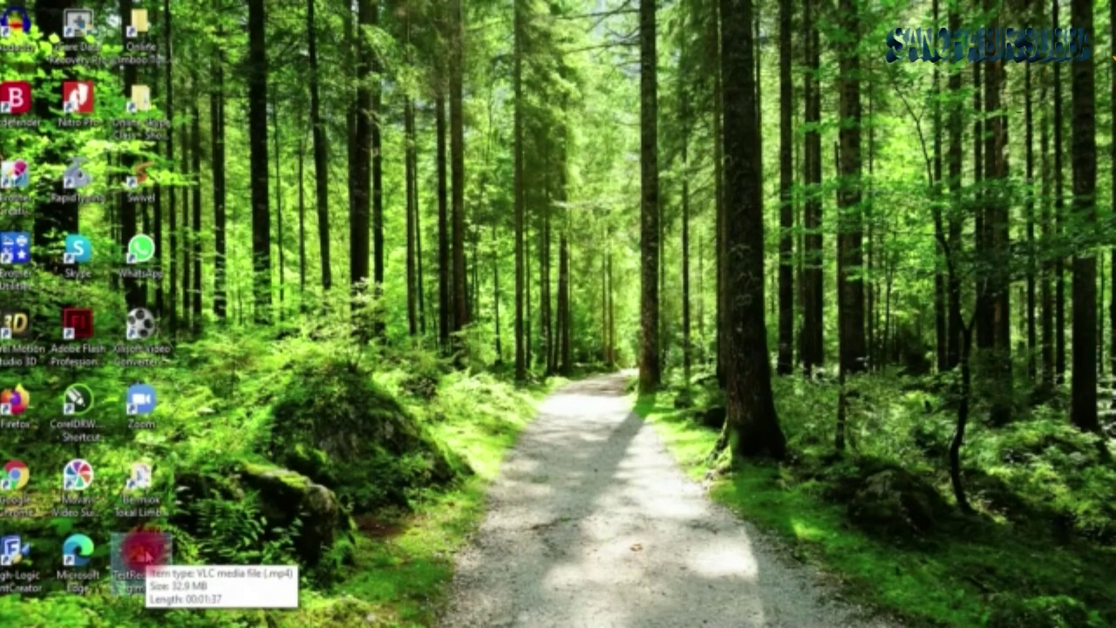
{"action": "double_click", "coordinate": [145, 549]}
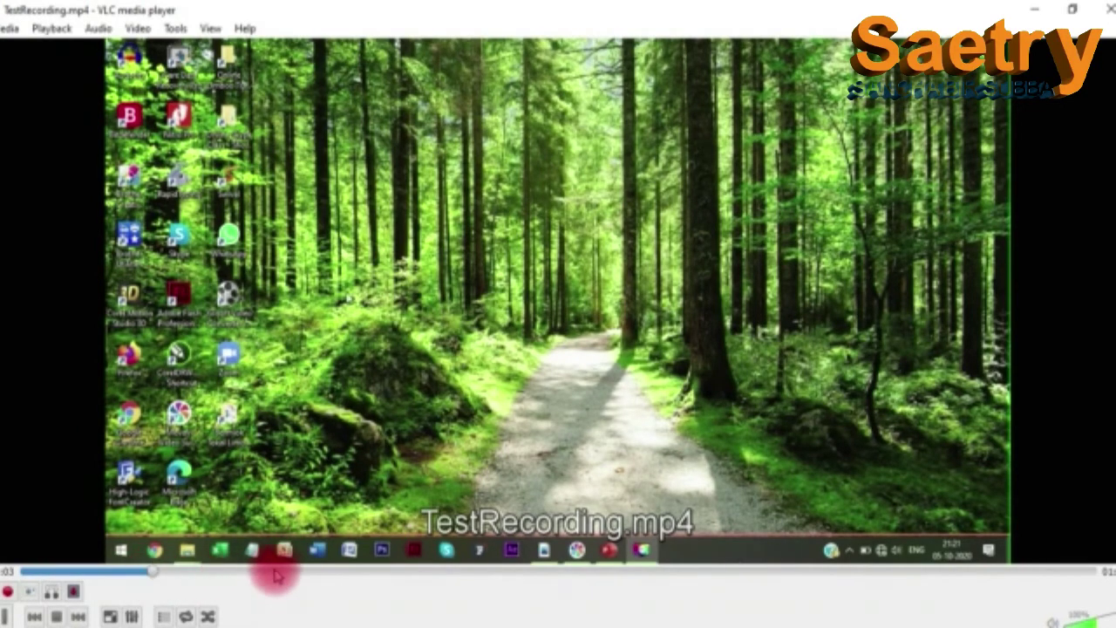
Skip through the recording's PDF and File Explorer parts to the end of playback.
{"action": "left_click", "coordinate": [290, 571]}
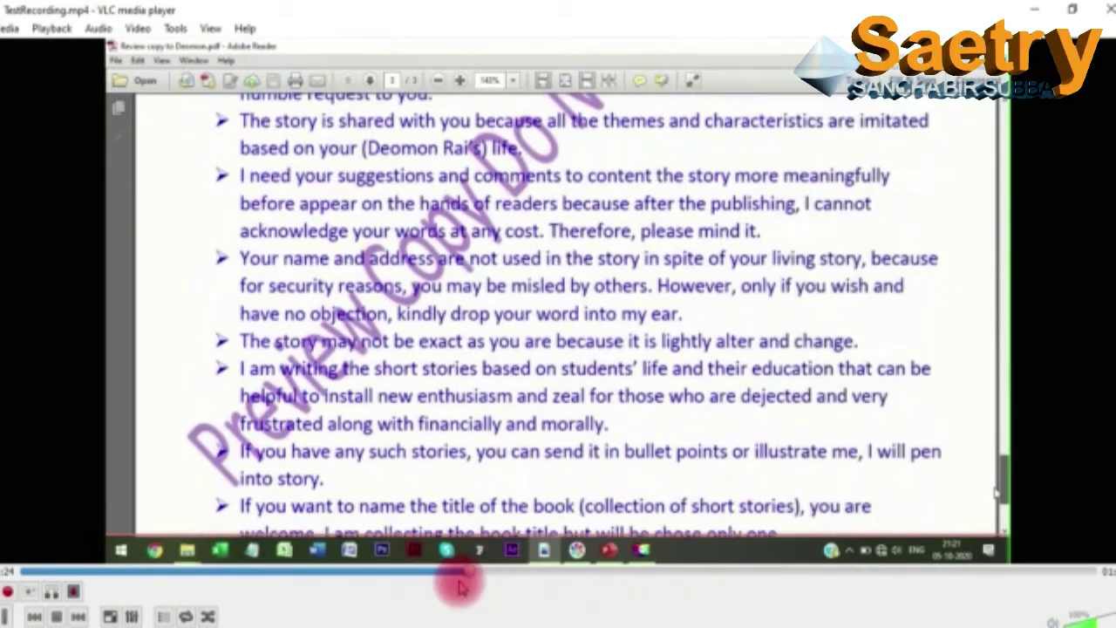
{"action": "left_click", "coordinate": [462, 573]}
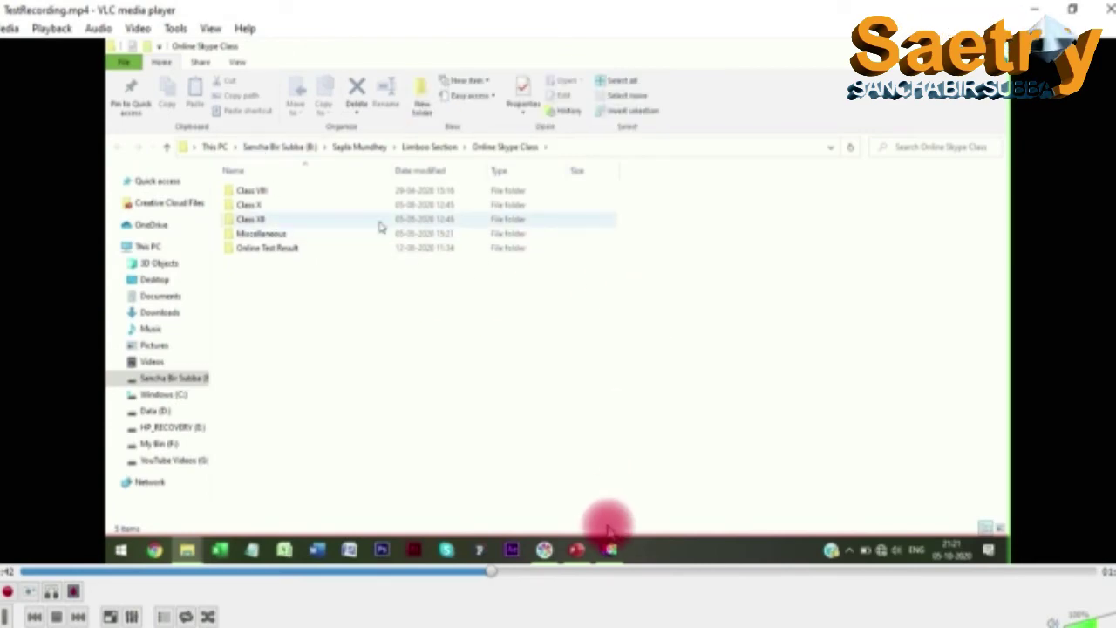
{"action": "left_click", "coordinate": [632, 571]}
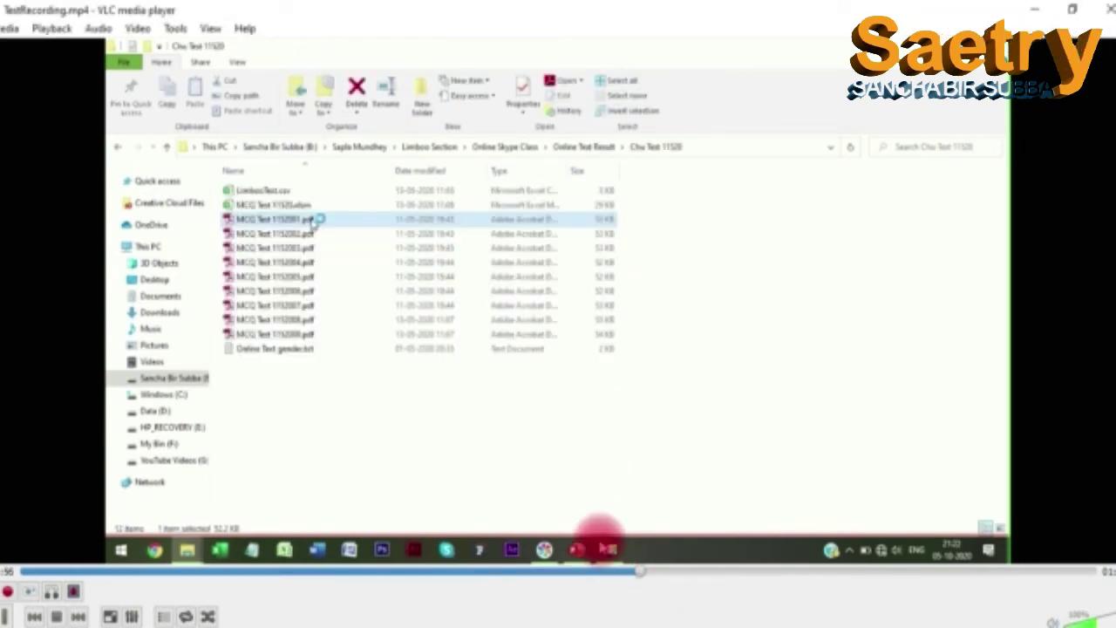
{"action": "left_click", "coordinate": [768, 572]}
{"action": "left_click_drag", "start_coordinate": [824, 573], "coordinate": [981, 572]}
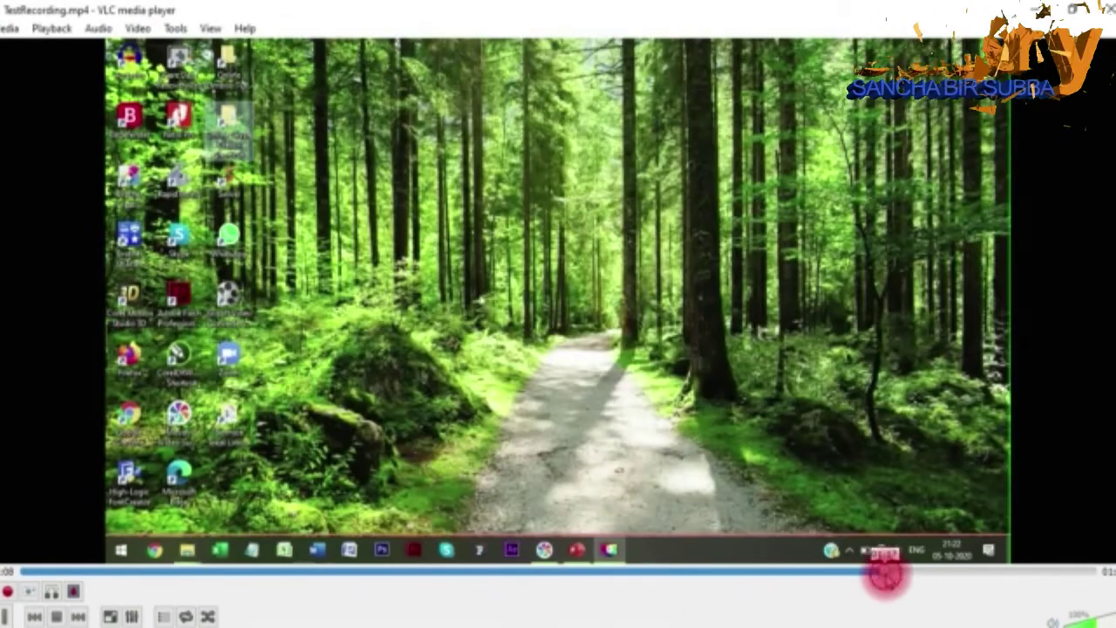
{"action": "left_click", "coordinate": [1041, 573]}
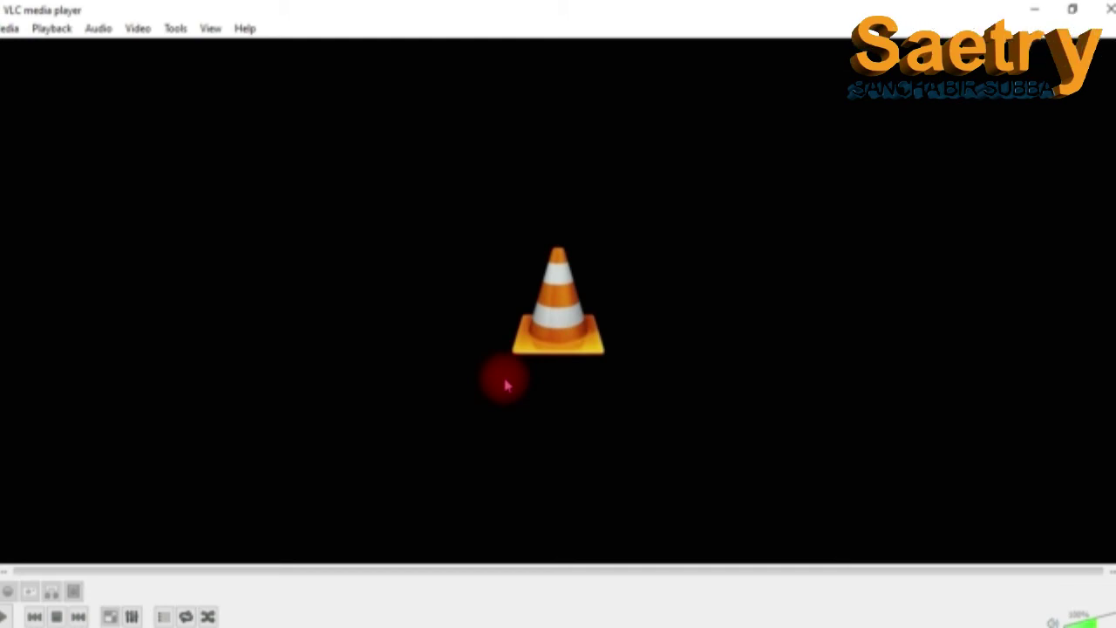
Close the VLC window to return to the desktop.
{"action": "left_click", "coordinate": [1105, 8]}
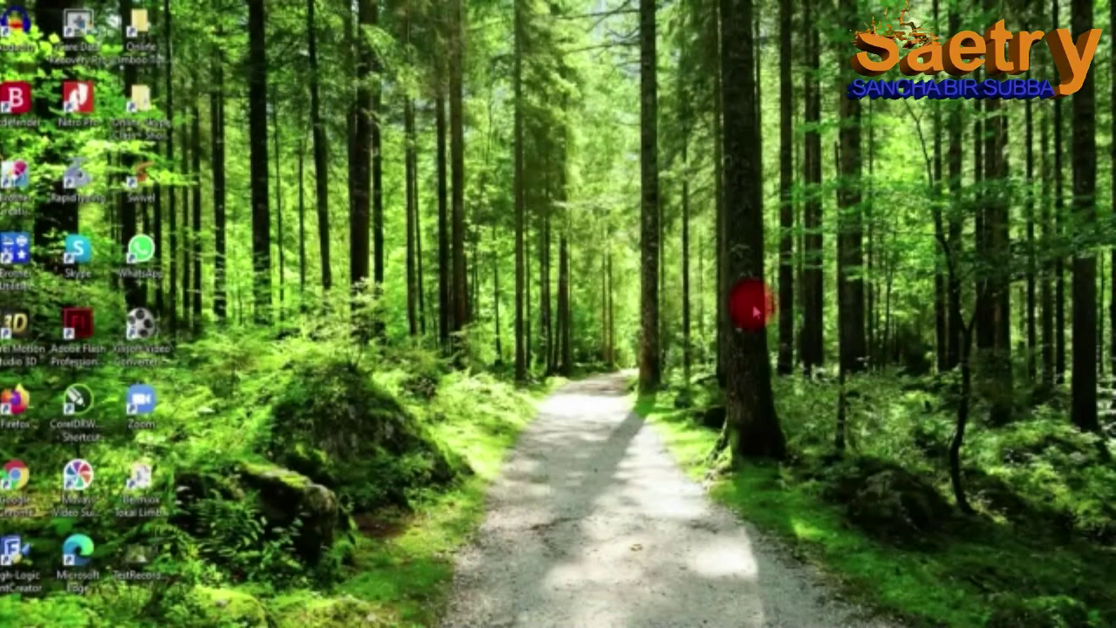